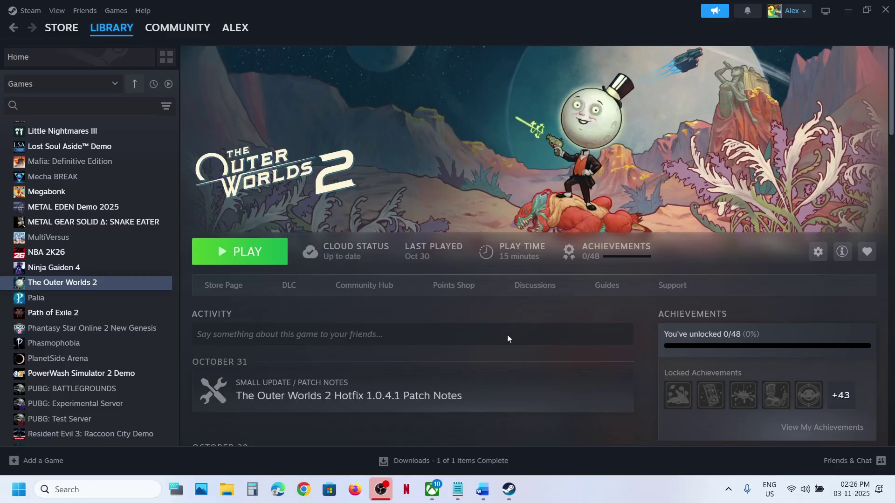
# - Highlight 'Create save game folder' in the Word notes, then open File Explorer at Home
pyautogui.click(483, 496)
pyautogui.moveTo(140, 248); pyautogui.dragTo(477, 245)
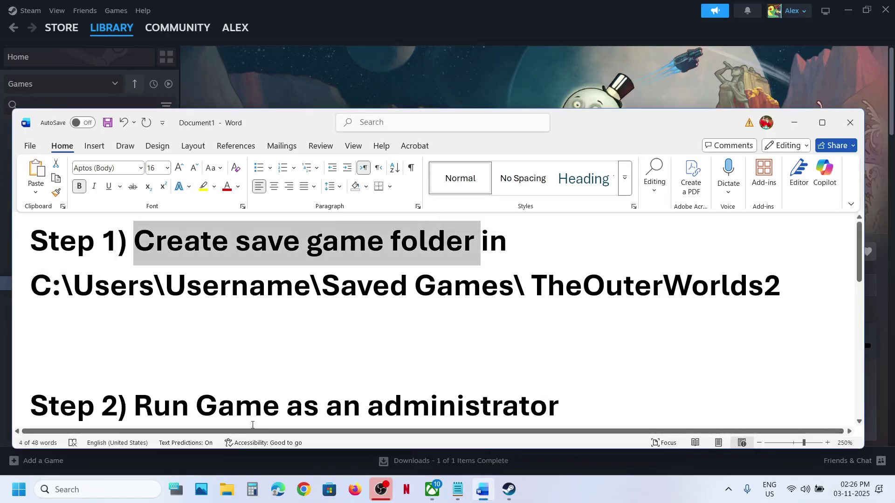
pyautogui.click(227, 490)
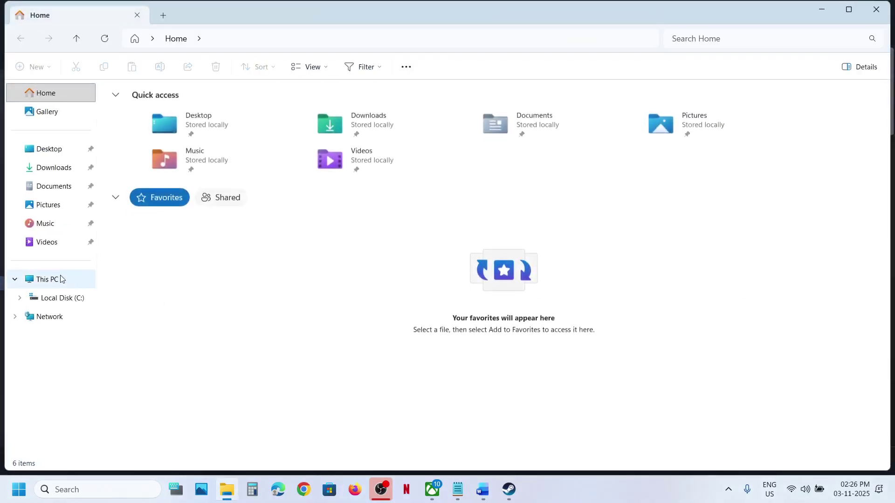
# - Go to C:\Users\<user>\Saved Games and select the existing TheOuterWorlds2 folder
pyautogui.click(61, 278)
pyautogui.doubleClick(218, 114)
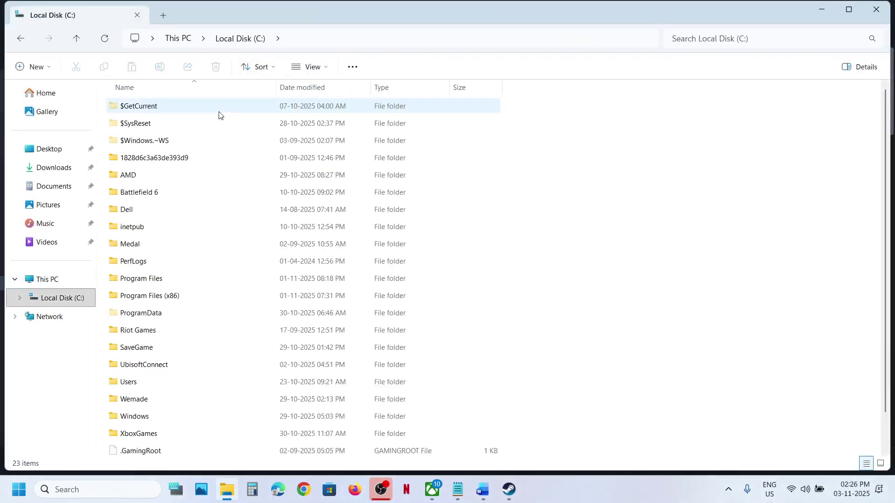
pyautogui.click(129, 383)
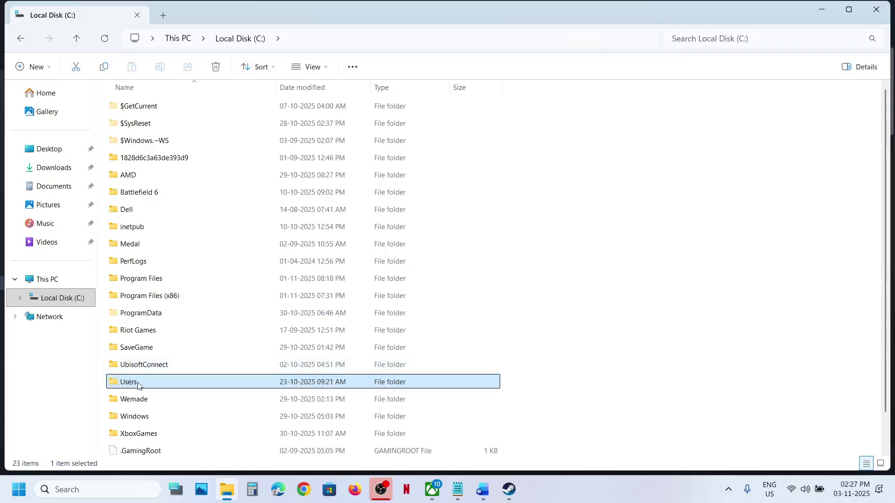
pyautogui.doubleClick(138, 385)
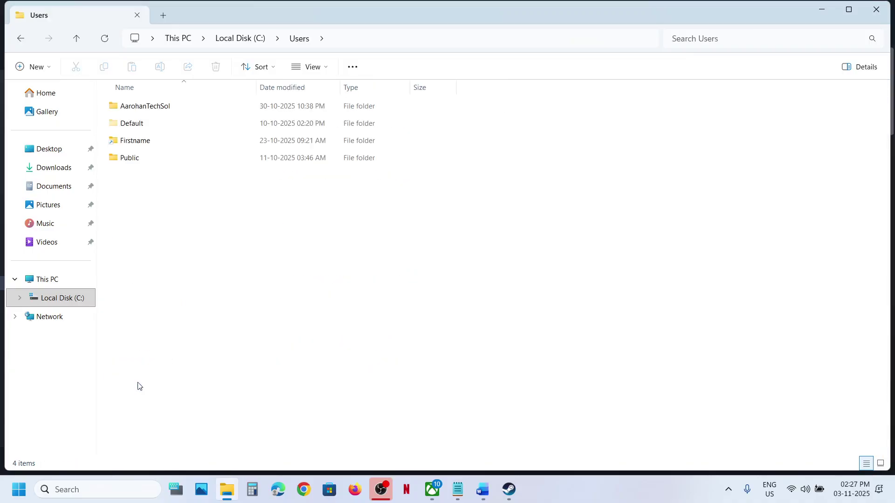
pyautogui.doubleClick(148, 108)
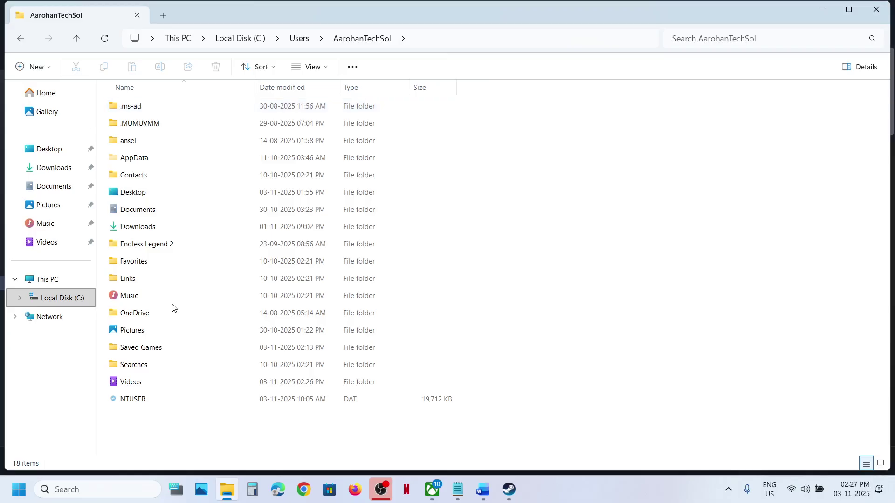
pyautogui.doubleClick(136, 348)
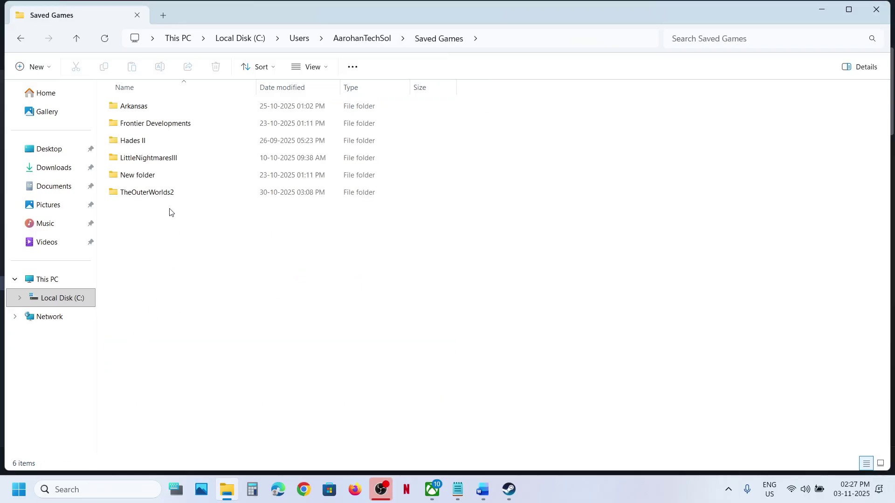
pyautogui.click(143, 195)
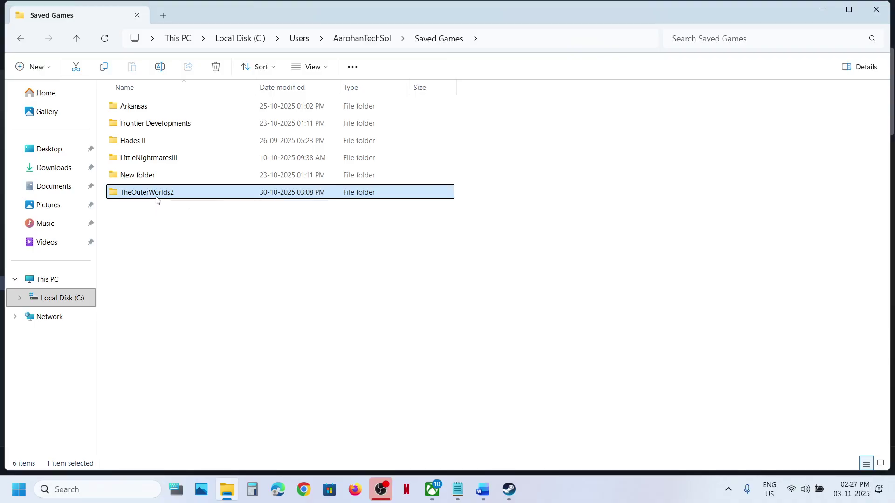
# - Create a new folder in Saved Games and paste TheOuterWorlds2 as its name
pyautogui.rightClick(159, 222)
pyautogui.moveTo(215, 313)
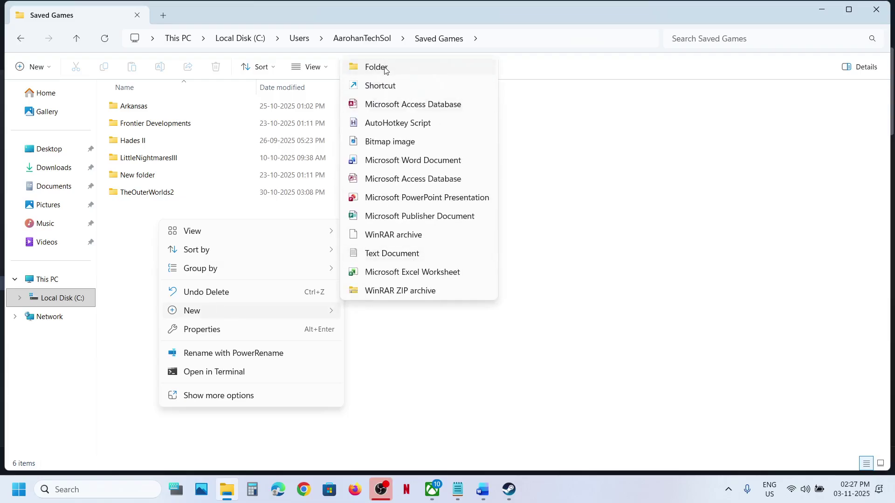
pyautogui.click(384, 68)
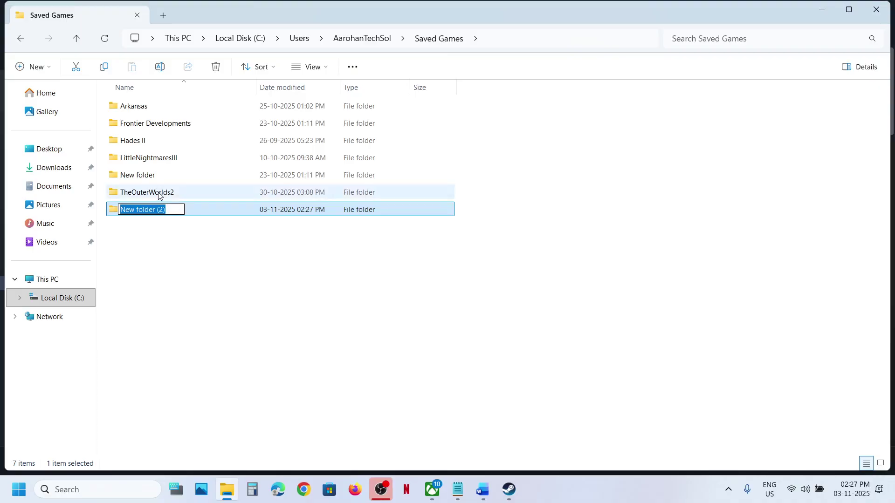
pyautogui.click(196, 193)
pyautogui.rightClick(198, 193)
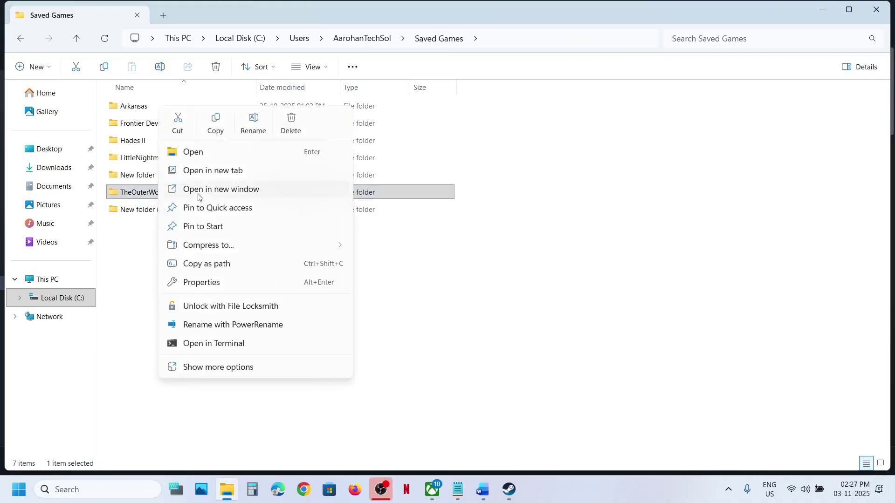
pyautogui.click(256, 125)
pyautogui.hotkey('ctrl', 'c')
pyautogui.click(149, 213)
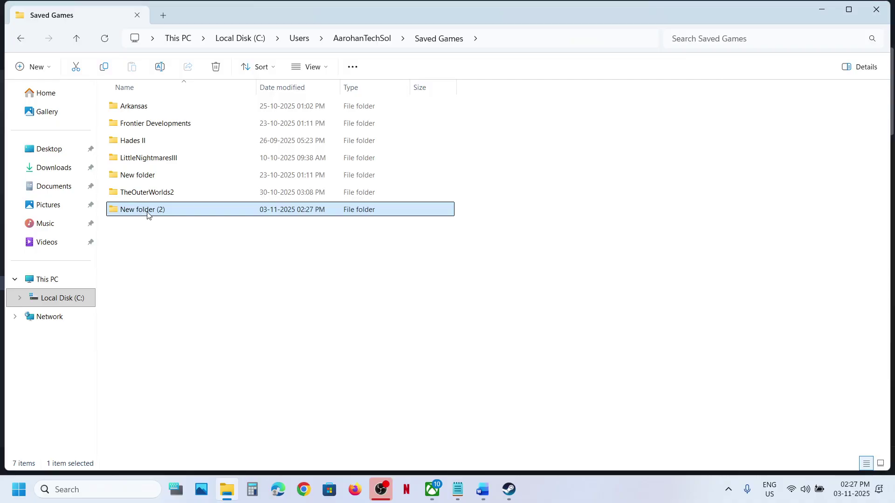
pyautogui.rightClick(149, 213)
pyautogui.click(240, 149)
pyautogui.hotkey('ctrl', 'v')
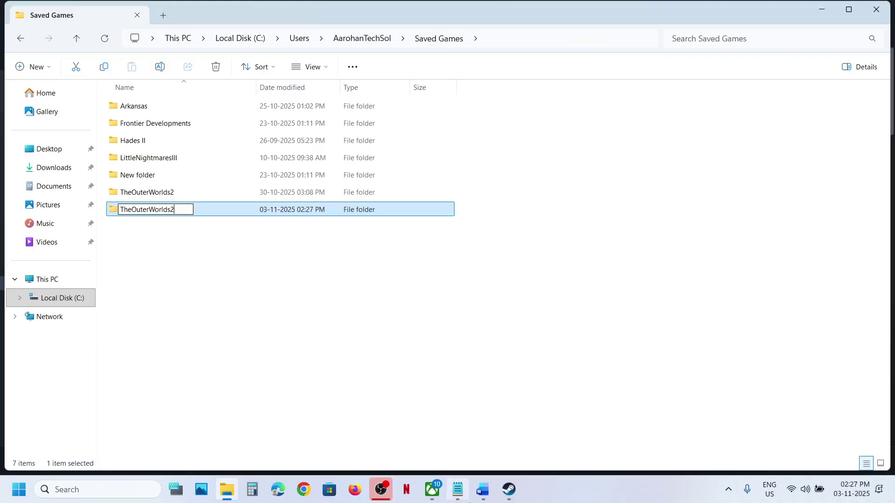
# - Decline the merge with TheOuterWorlds2 so the folder stays New folder (2), then return to Steam
pyautogui.click(509, 489)
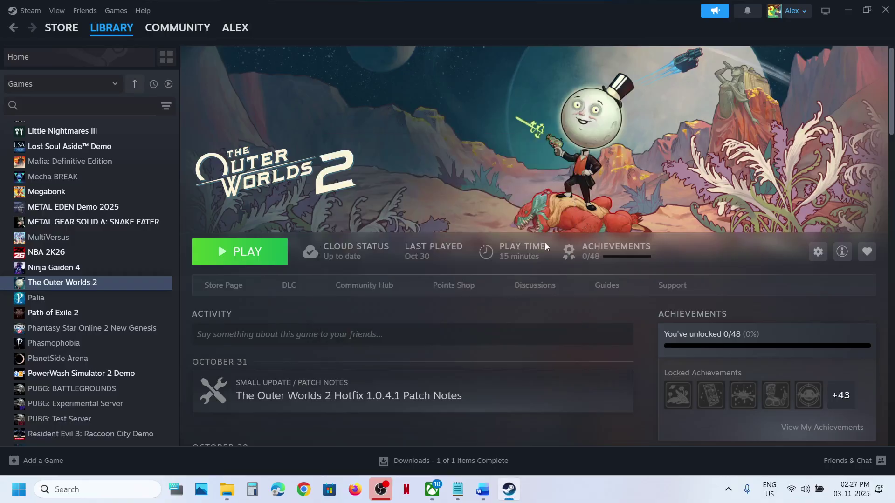
pyautogui.click(509, 489)
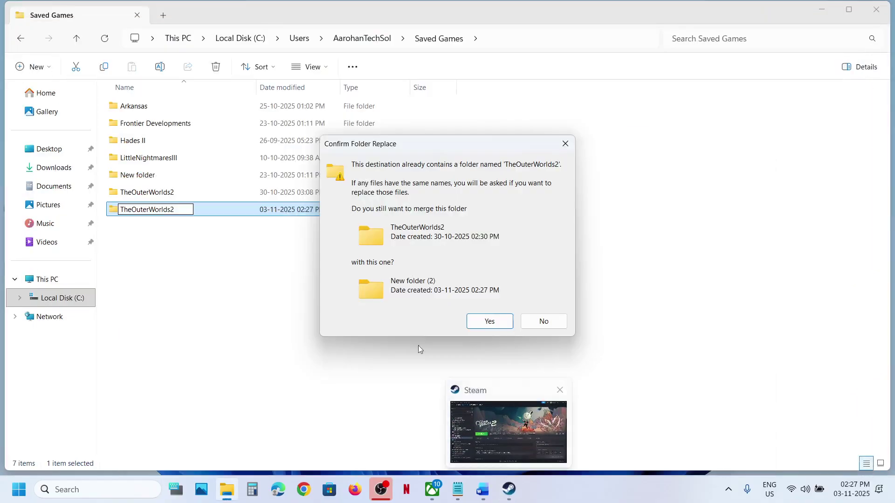
pyautogui.click(549, 322)
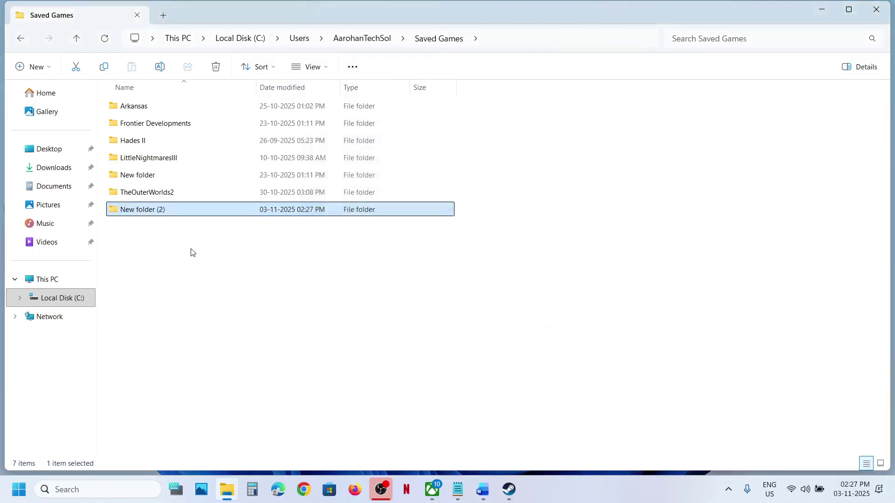
pyautogui.click(146, 192)
pyautogui.click(509, 490)
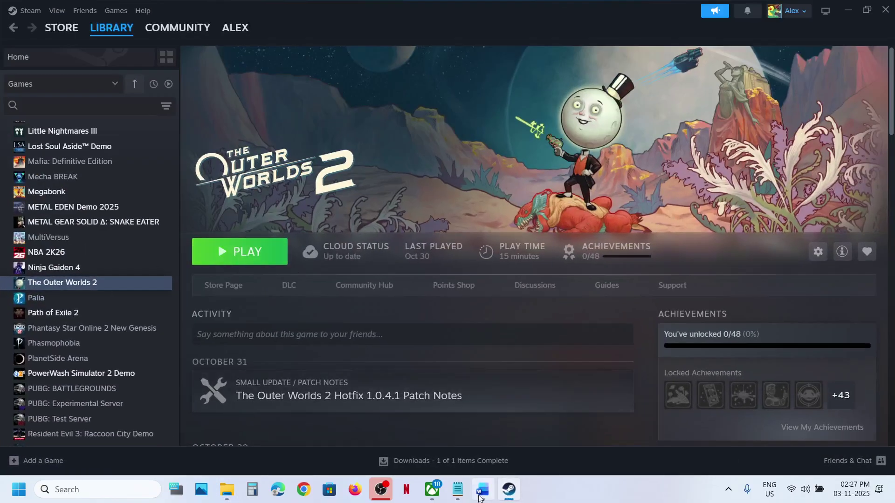
# - Open The Outer Worlds 2's installed files from the Steam library via Manage > Browse local files
pyautogui.click(482, 490)
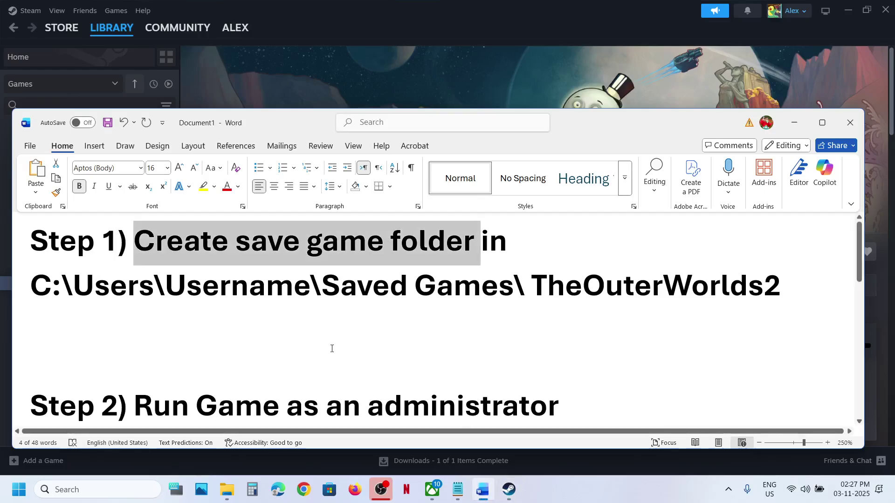
pyautogui.scroll(-2, 332, 349)
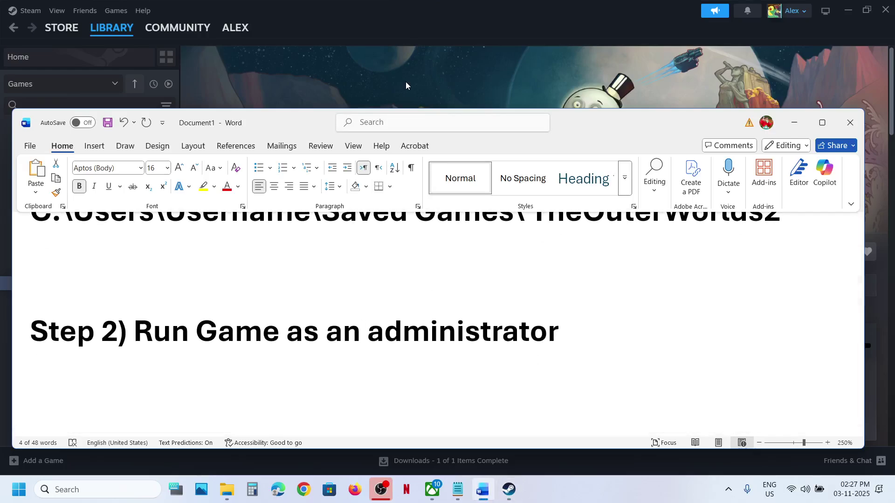
pyautogui.click(405, 82)
pyautogui.rightClick(82, 282)
pyautogui.moveTo(112, 346)
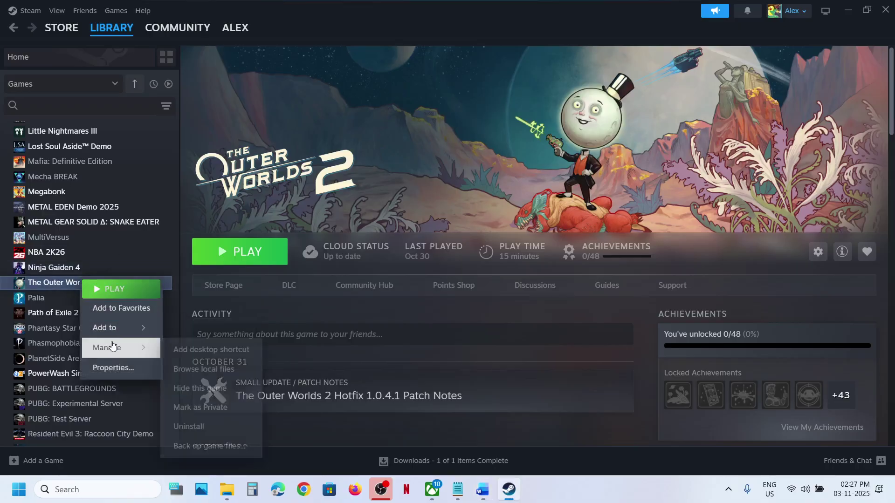
pyautogui.click(211, 367)
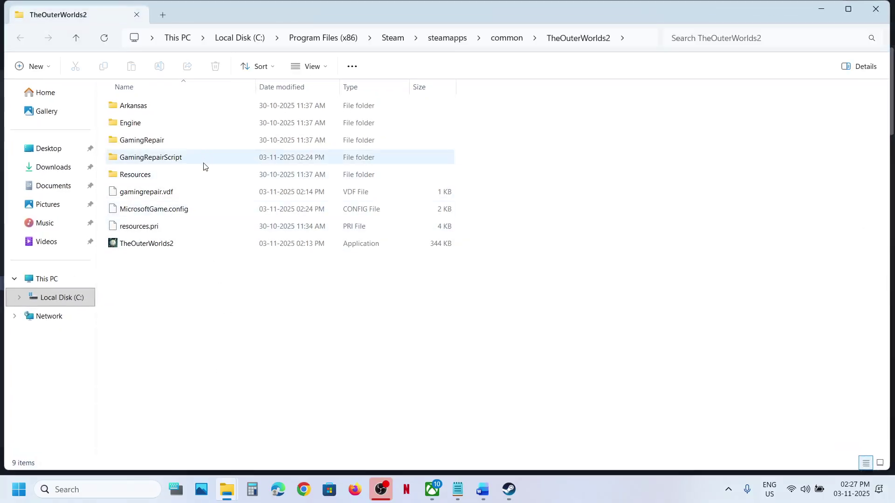
# - Set the TheOuterWorlds2 application to run as administrator in its Compatibility properties
pyautogui.rightClick(163, 244)
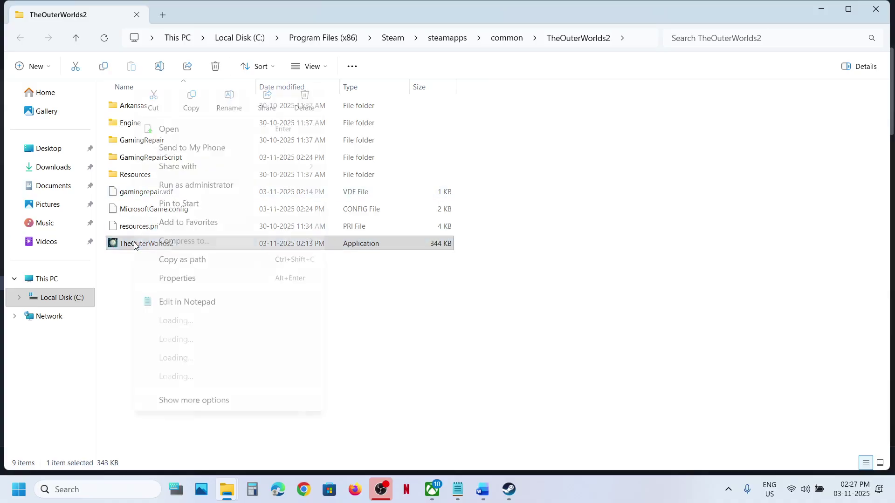
pyautogui.click(197, 284)
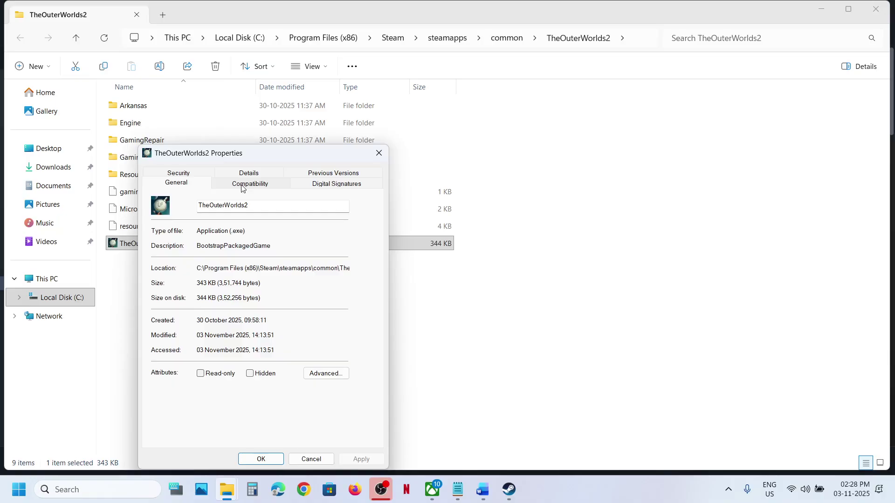
pyautogui.click(242, 185)
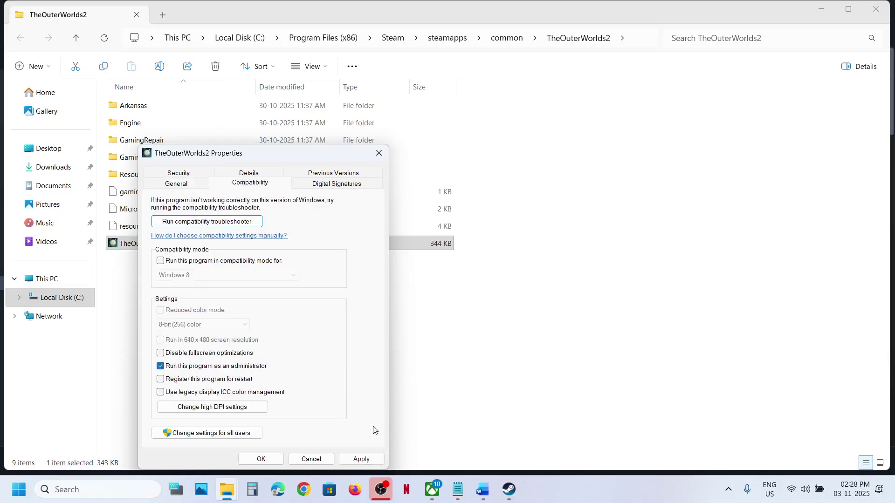
pyautogui.click(361, 459)
pyautogui.click(279, 462)
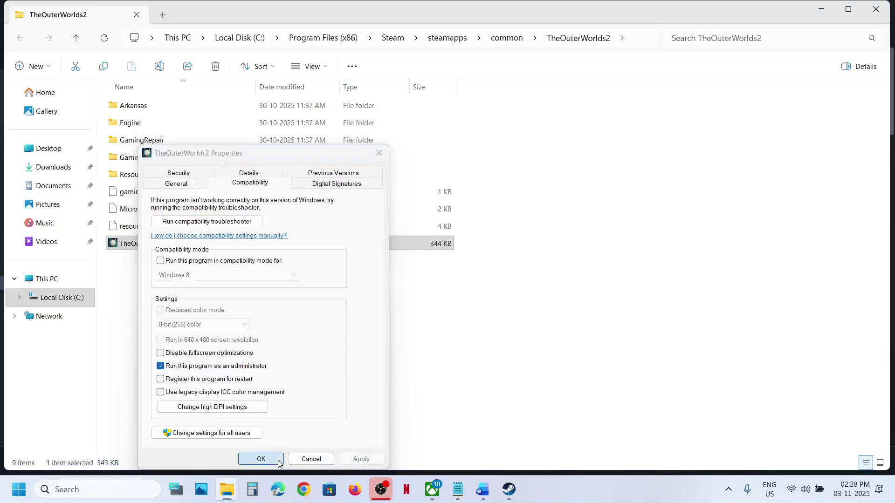
# - Apply the same compatibility settings to TheOuterWorlds2-Win64-Shipping in Arkansas\Binaries\Win64
pyautogui.doubleClick(140, 114)
pyautogui.doubleClick(140, 113)
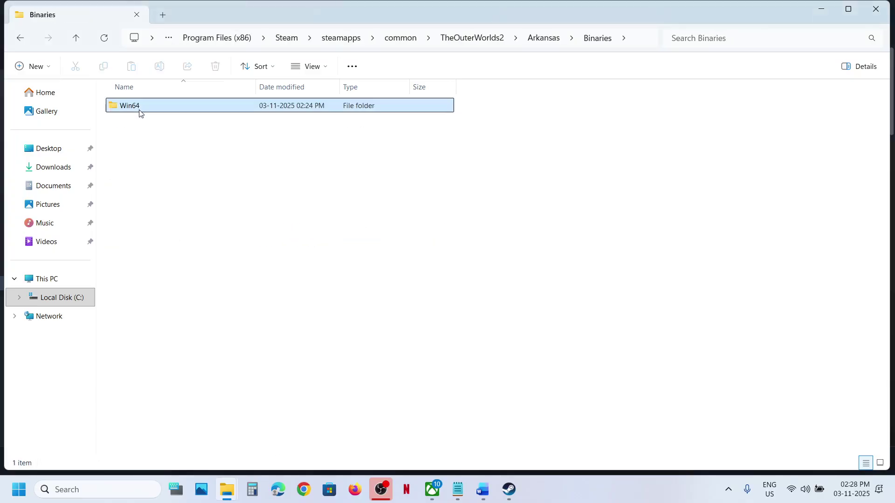
pyautogui.doubleClick(140, 113)
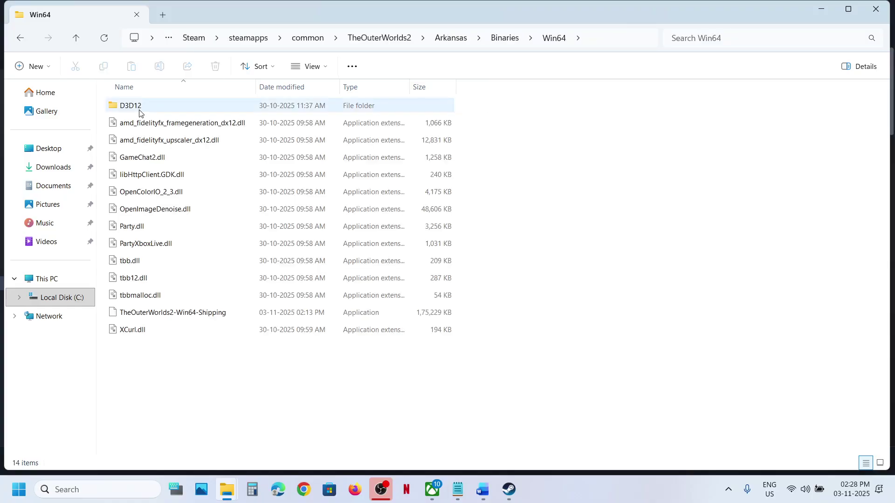
pyautogui.rightClick(138, 308)
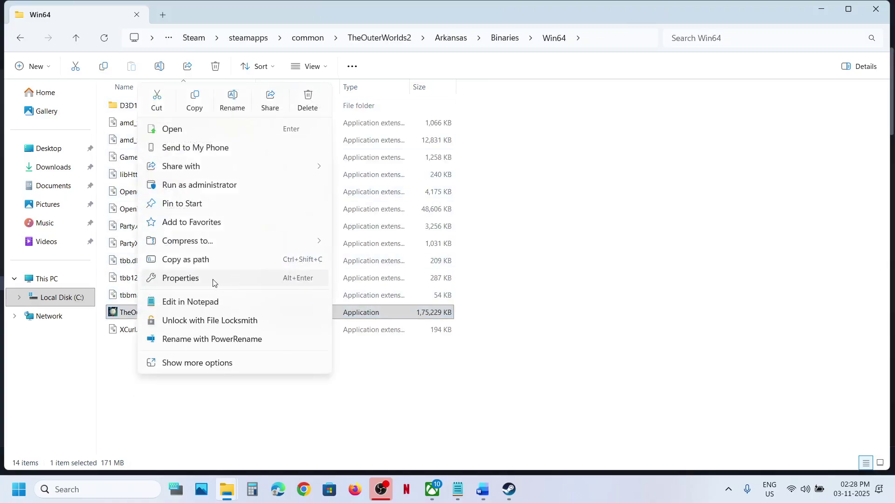
pyautogui.click(208, 279)
pyautogui.click(251, 185)
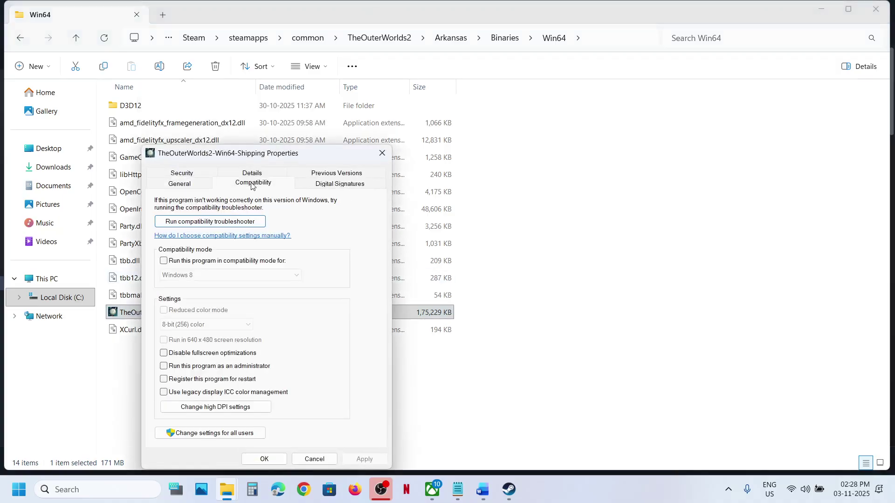
pyautogui.click(355, 459)
pyautogui.click(263, 460)
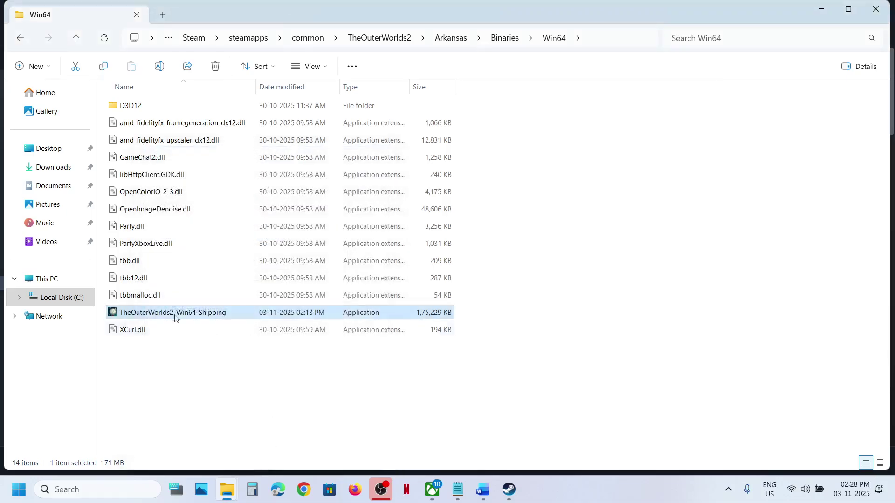
# - Scroll the Word guide to Step 3 on antivirus and firewall exceptions, then go back to Steam
pyautogui.click(510, 489)
pyautogui.click(483, 490)
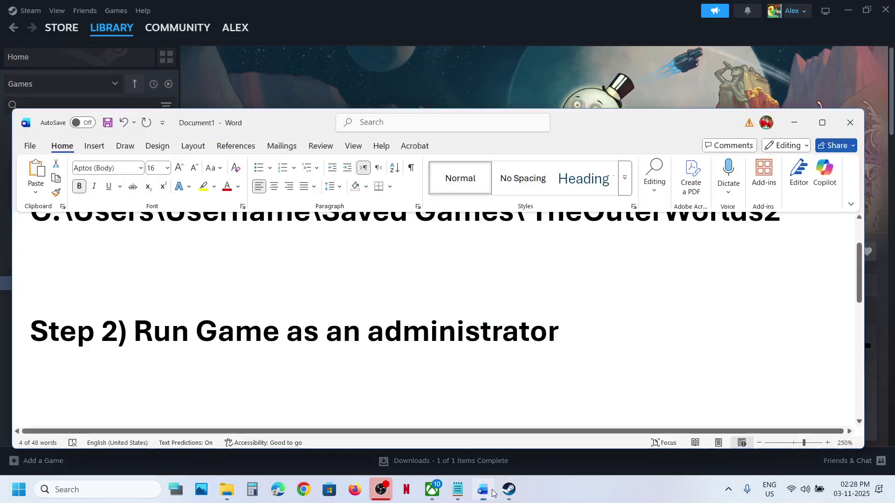
pyautogui.scroll(-3, 293, 325)
pyautogui.scroll(-1, 294, 326)
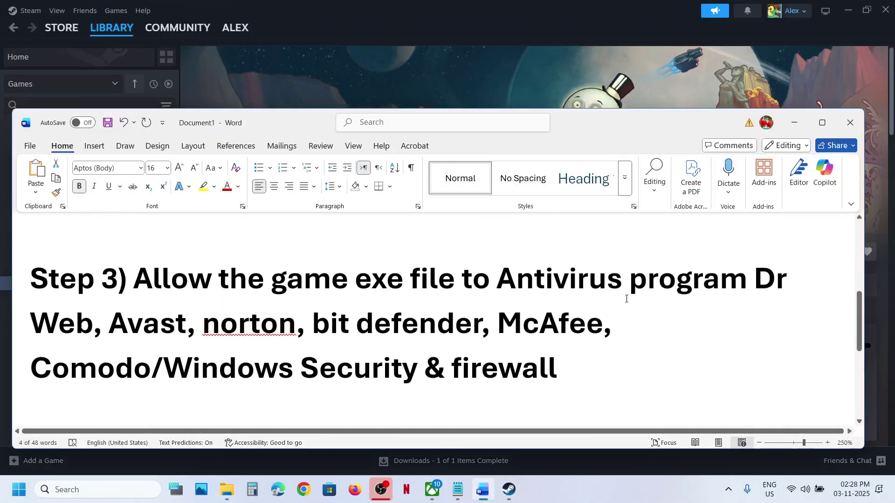
pyautogui.click(438, 103)
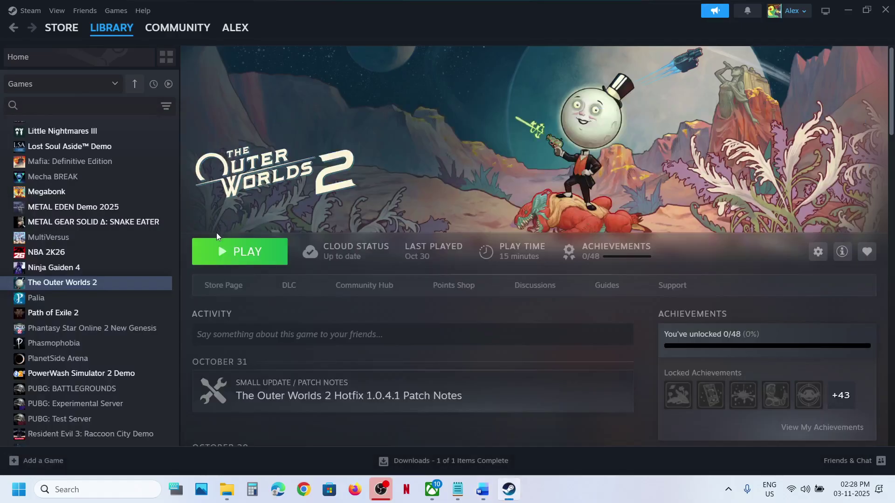
# - Go from Settings > Privacy & security to Windows Security's Virus & threat protection ransomware section
pyautogui.press('super+i')
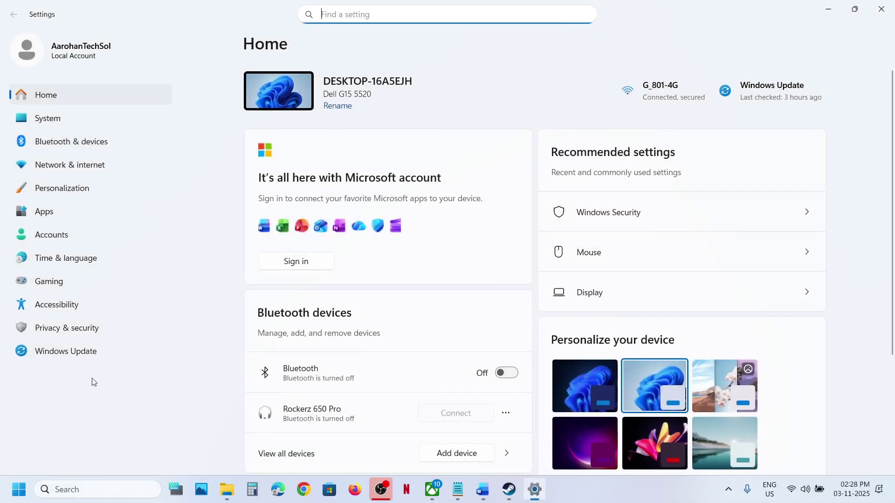
pyautogui.click(86, 332)
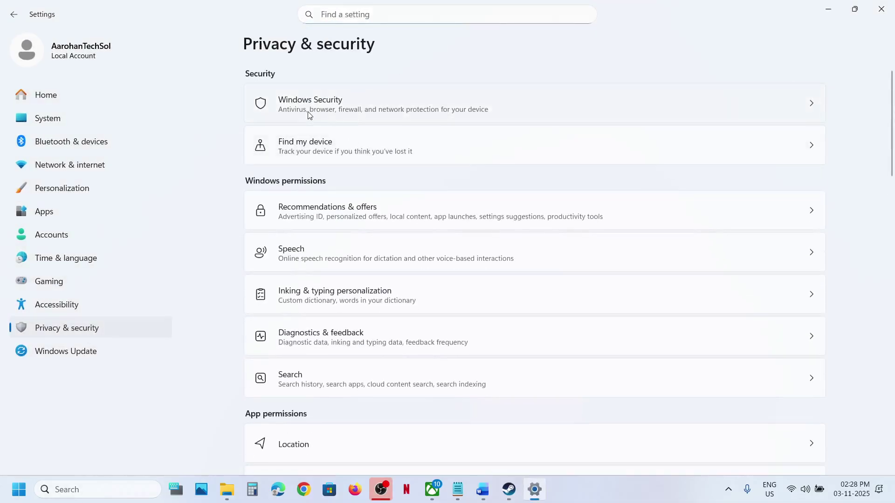
pyautogui.click(310, 115)
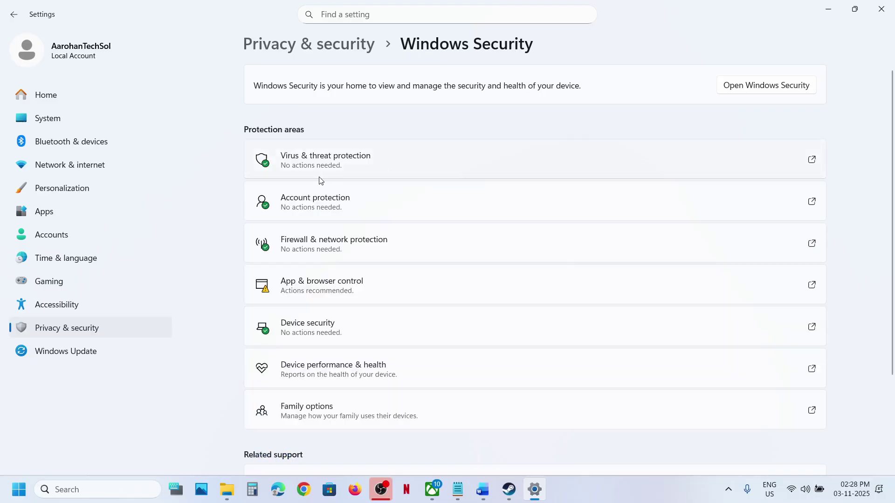
pyautogui.click(320, 176)
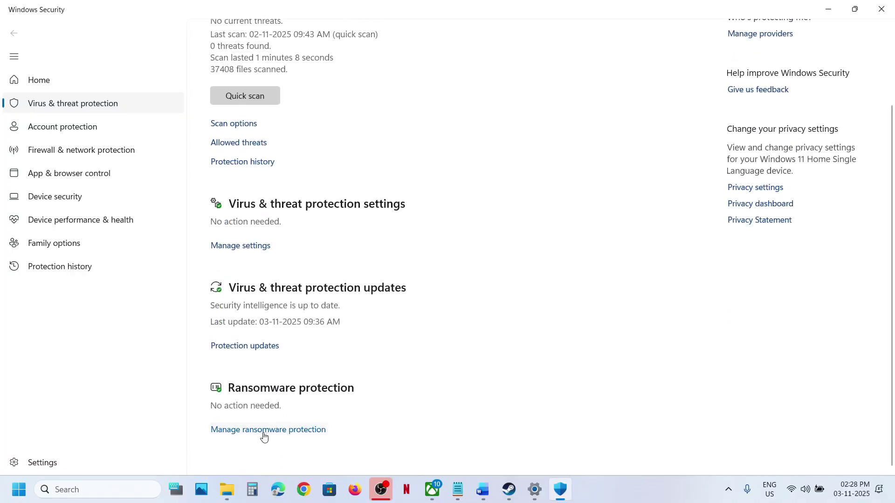
pyautogui.click(264, 434)
# - Open Controlled folder access's allowed apps list, approving the administrator prompt
pyautogui.click(274, 246)
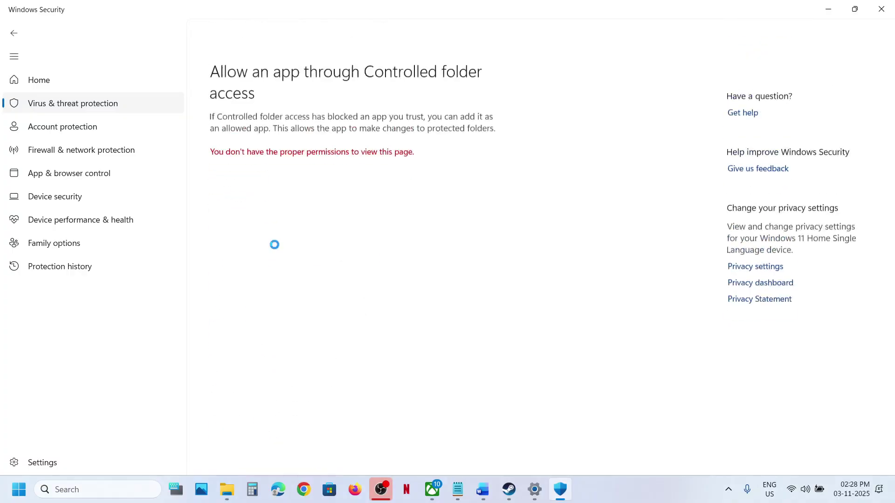
pyautogui.click(399, 346)
pyautogui.scroll(-1, 249, 70)
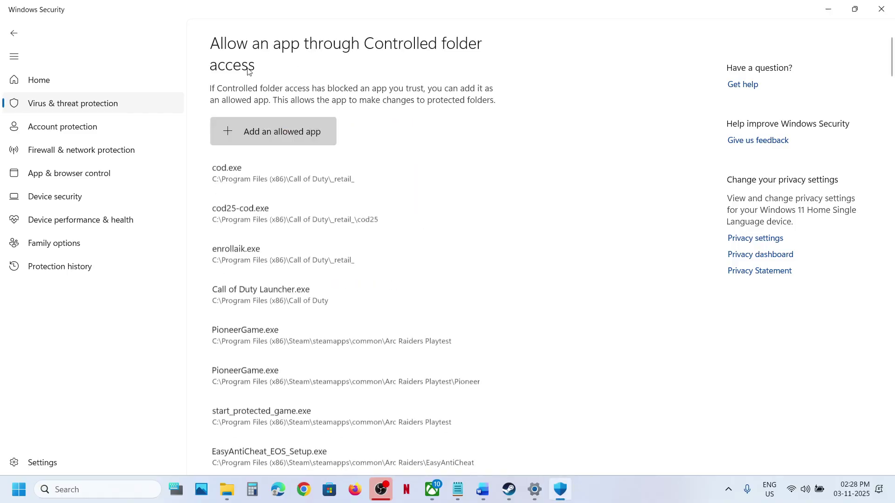
# - Allow TheOuterWorlds2 from Program Files (x86)\Steam\steamapps\common\TheOuterWorlds2 through Controlled folder access
pyautogui.click(226, 130)
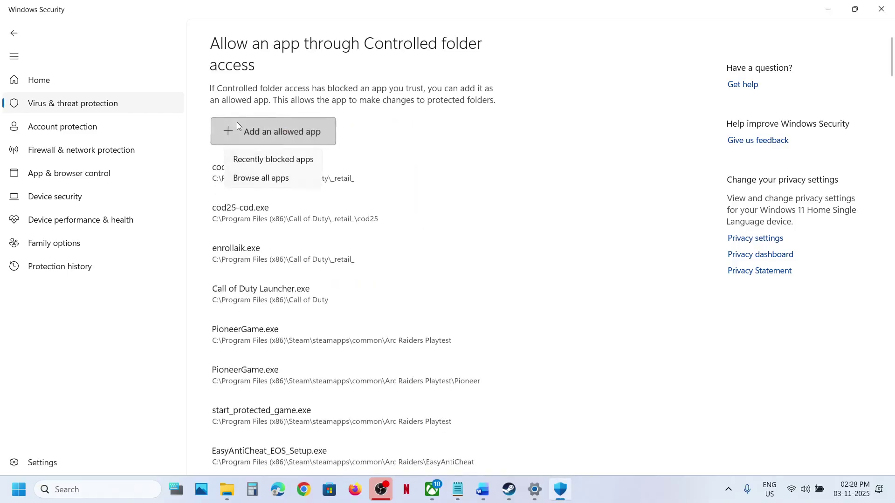
pyautogui.click(275, 177)
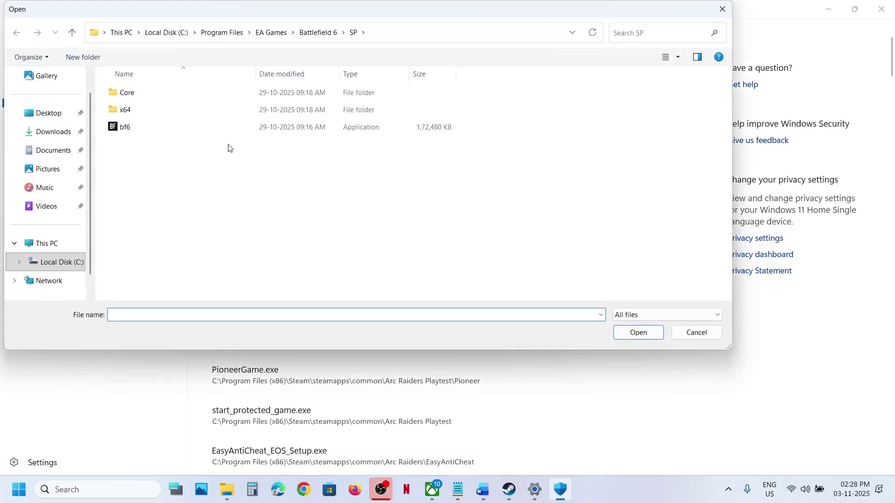
pyautogui.click(57, 249)
pyautogui.doubleClick(154, 98)
pyautogui.scroll(-1, 183, 259)
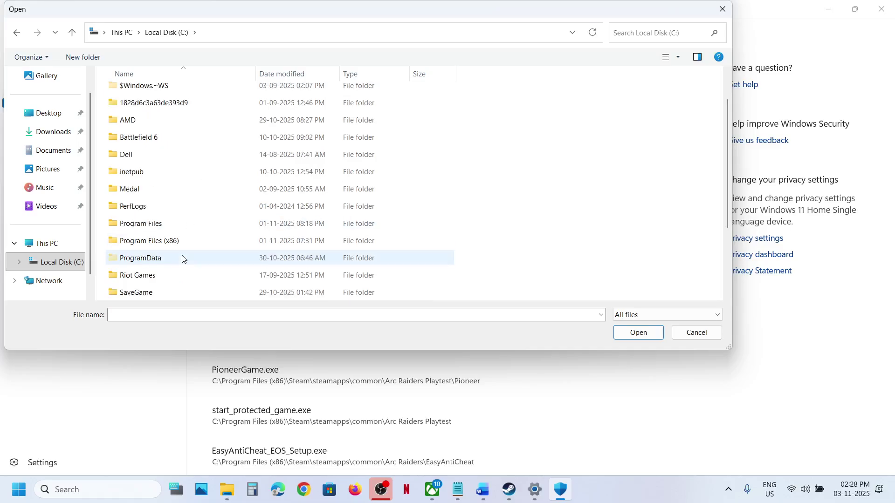
pyautogui.doubleClick(186, 242)
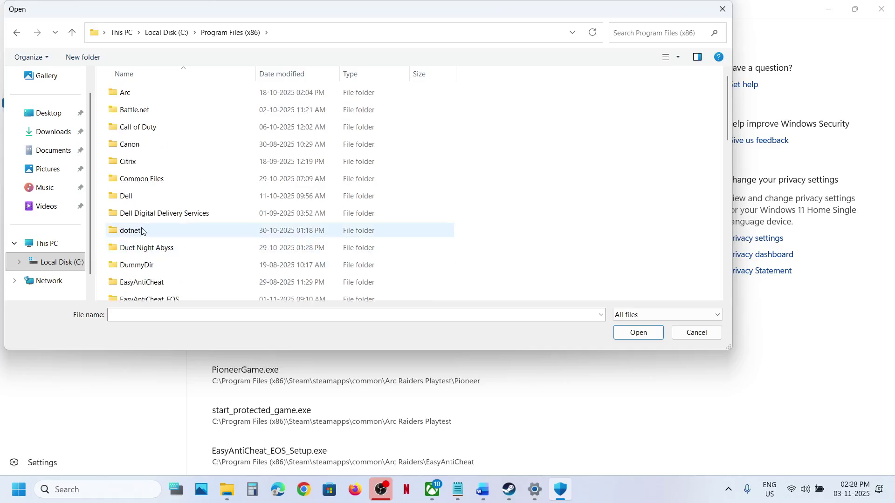
pyautogui.press('s')
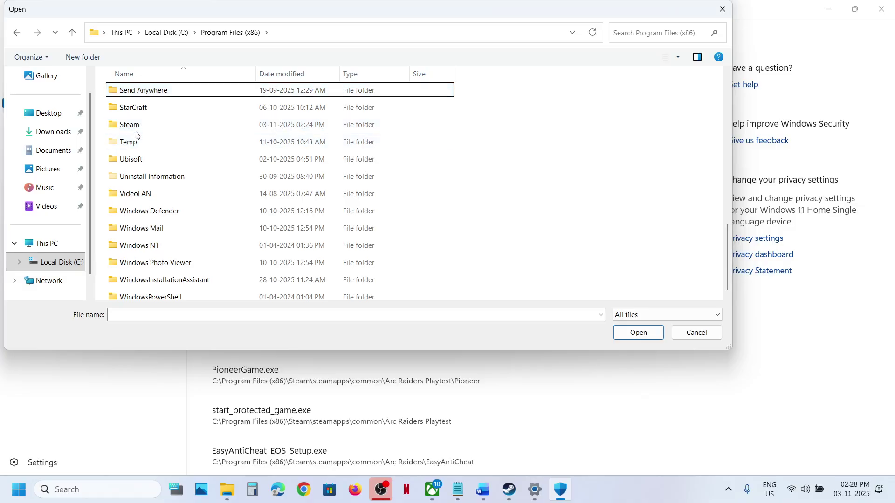
pyautogui.doubleClick(134, 130)
pyautogui.click(134, 160)
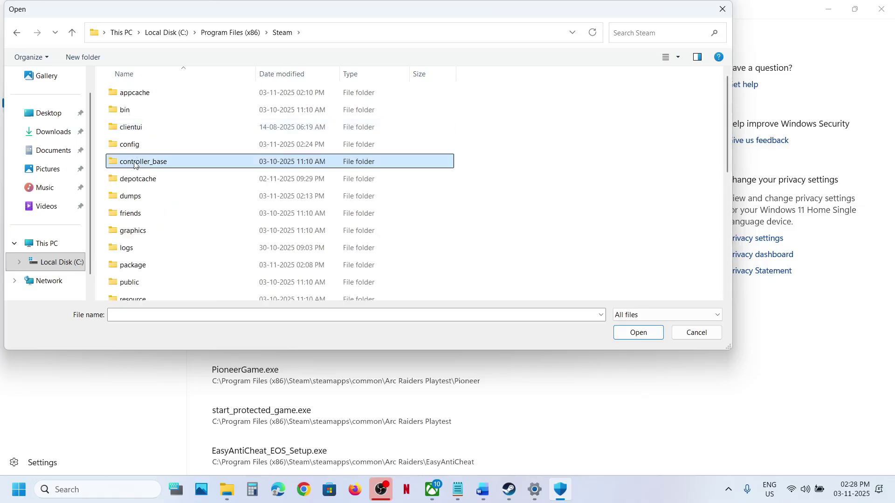
pyautogui.press('s')
pyautogui.doubleClick(131, 107)
pyautogui.doubleClick(135, 92)
pyautogui.doubleClick(148, 179)
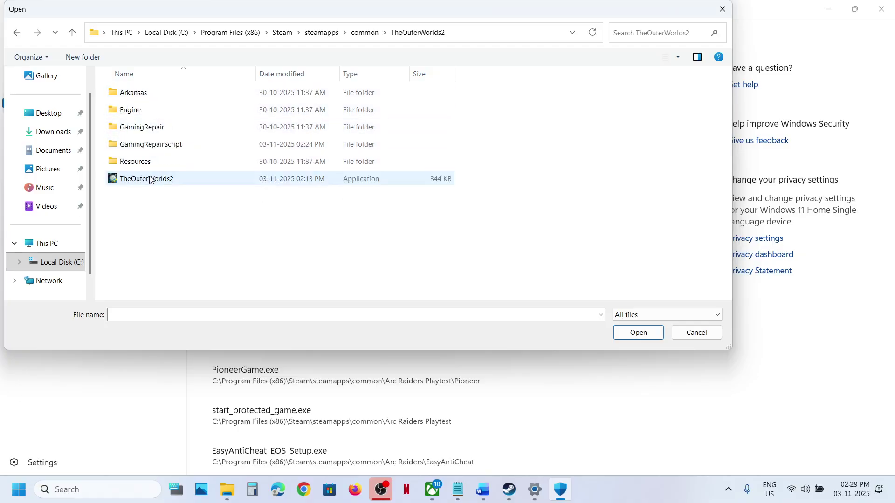
pyautogui.click(154, 181)
pyautogui.click(627, 332)
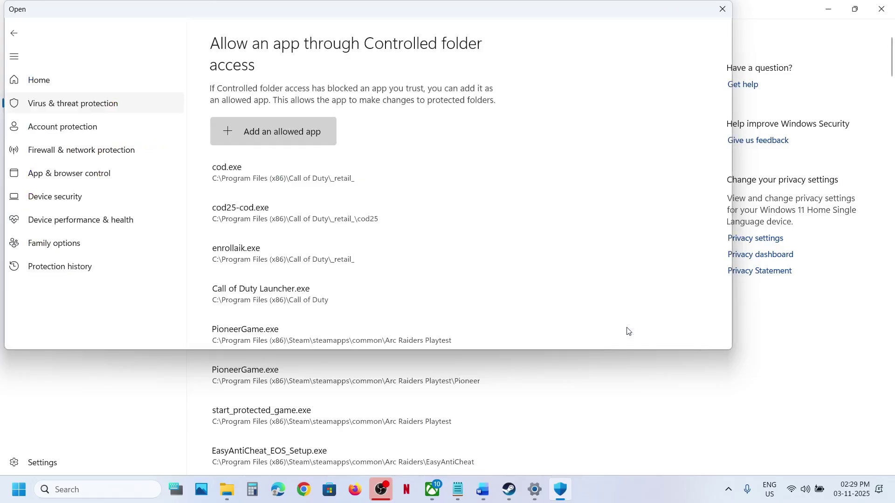
# - Allow TheOuterWorlds2-Win64-Shipping from Arkansas\Binaries\Win64 as well
pyautogui.click(257, 142)
pyautogui.click(268, 182)
pyautogui.doubleClick(135, 94)
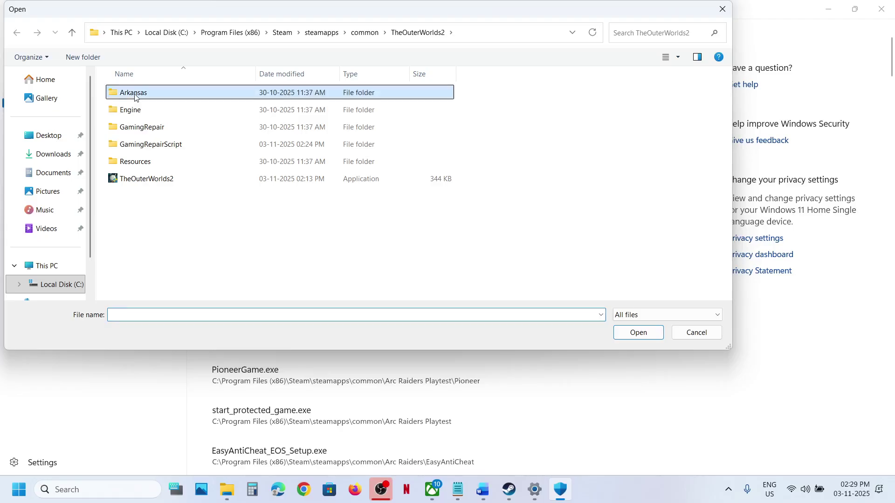
pyautogui.doubleClick(135, 93)
pyautogui.doubleClick(136, 93)
pyautogui.click(143, 111)
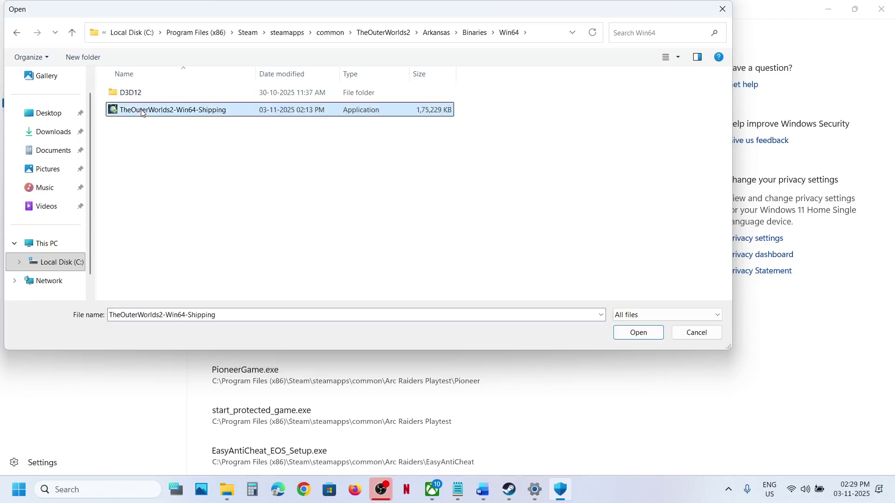
pyautogui.click(622, 333)
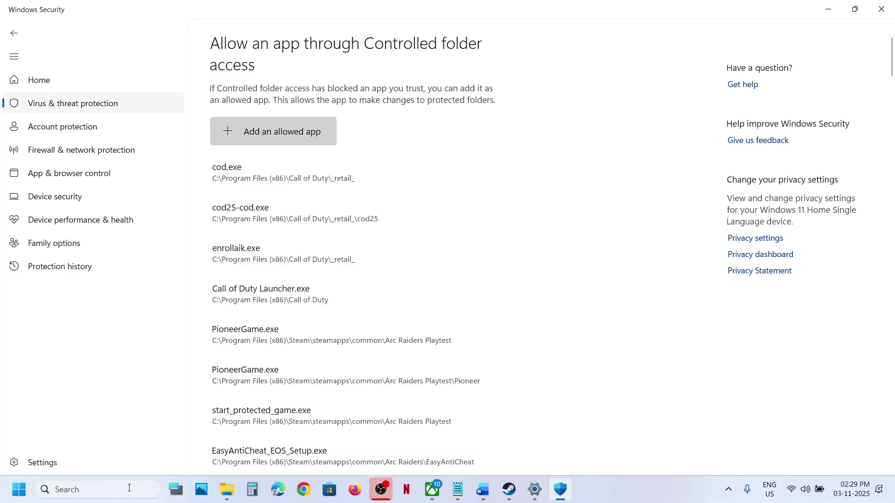
# - Open Windows Defender Firewall's allowed apps list in Control Panel and unlock it for editing
pyautogui.click(129, 488)
pyautogui.write('control')
pyautogui.press('Return')
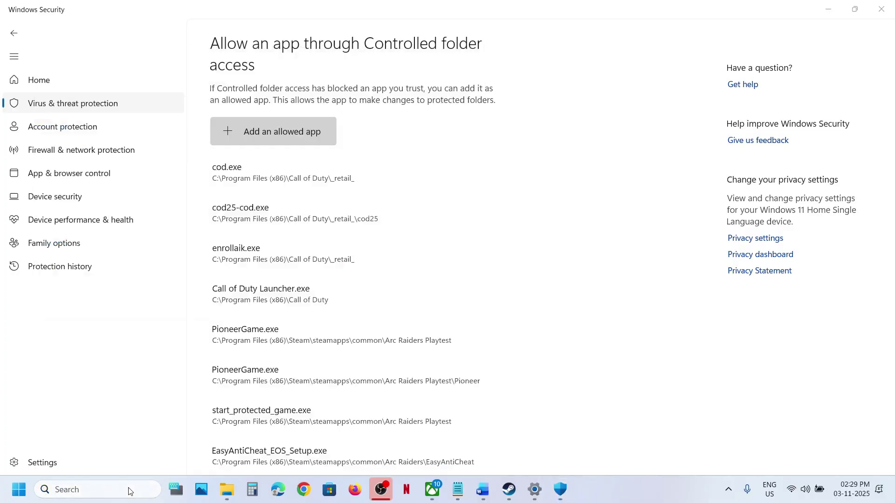
pyautogui.click(343, 96)
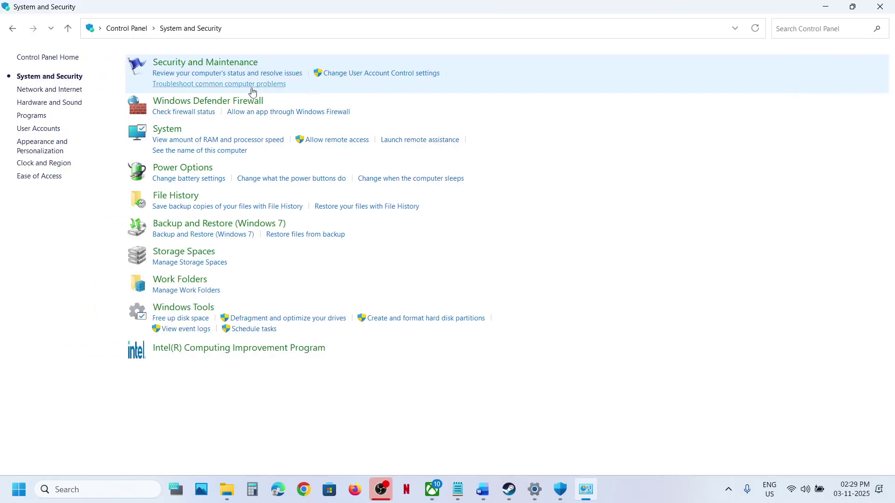
pyautogui.click(197, 104)
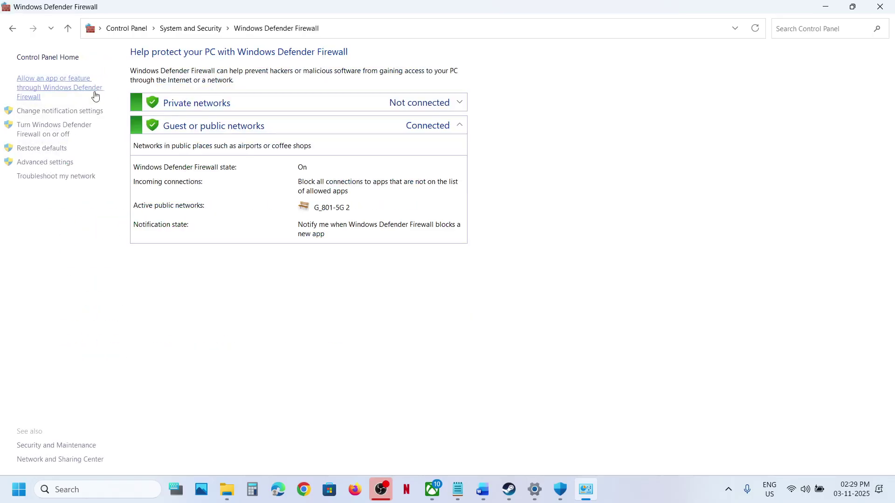
pyautogui.click(70, 84)
pyautogui.click(588, 92)
# - Try adding the TheOuterWorlds2 executable, which is already a firewall exception
pyautogui.click(573, 301)
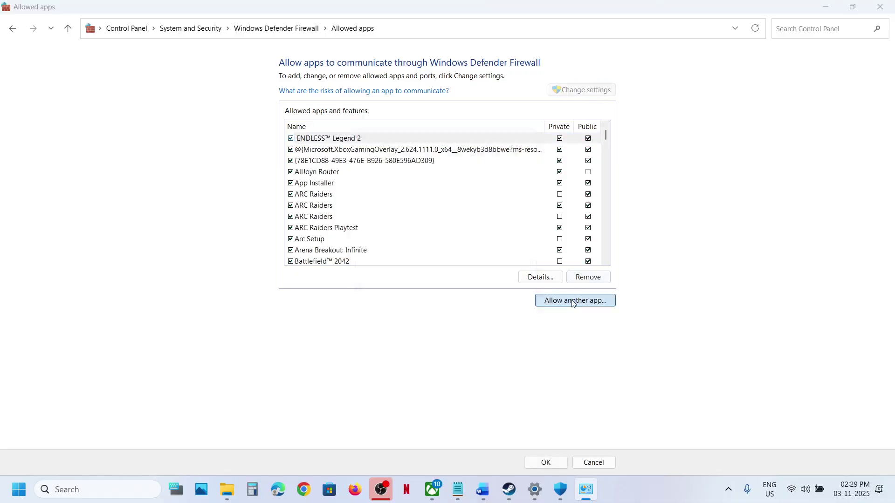
pyautogui.click(526, 298)
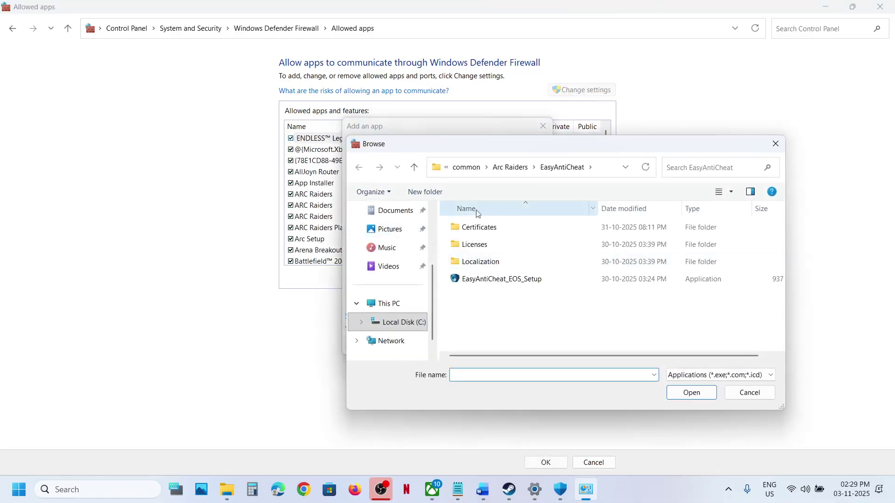
pyautogui.click(470, 169)
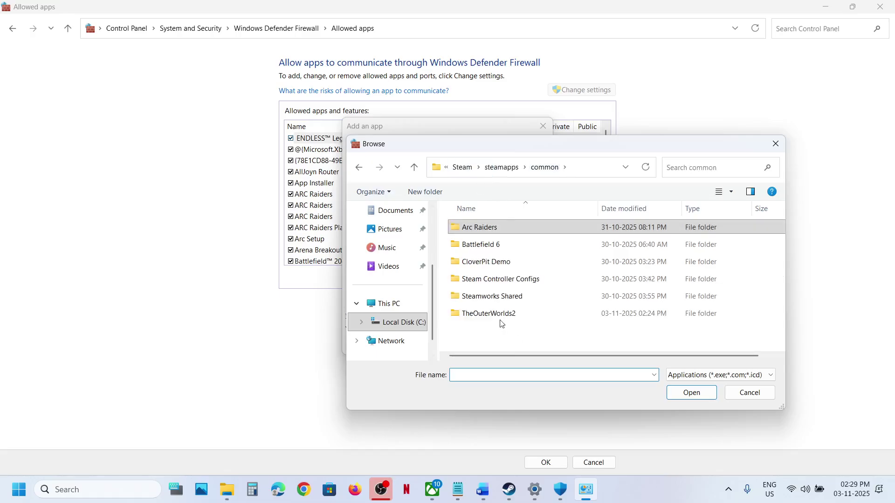
pyautogui.doubleClick(485, 313)
pyautogui.click(485, 314)
pyautogui.click(691, 393)
pyautogui.click(486, 345)
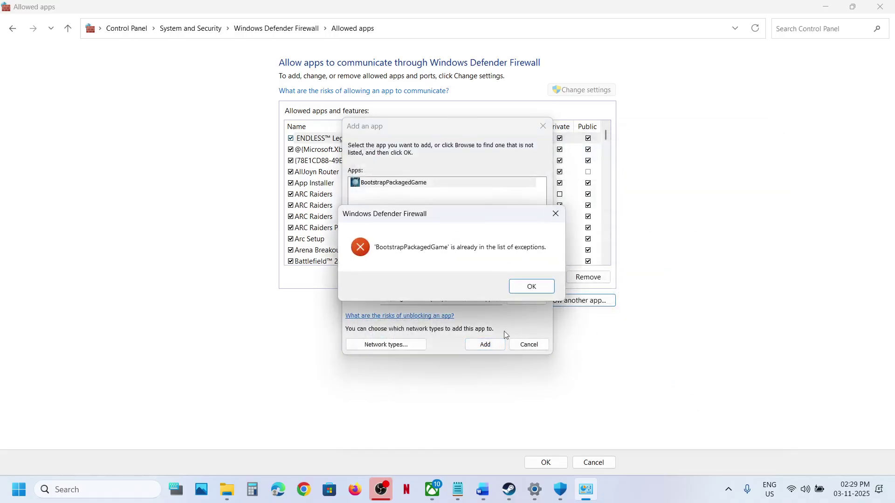
pyautogui.click(516, 289)
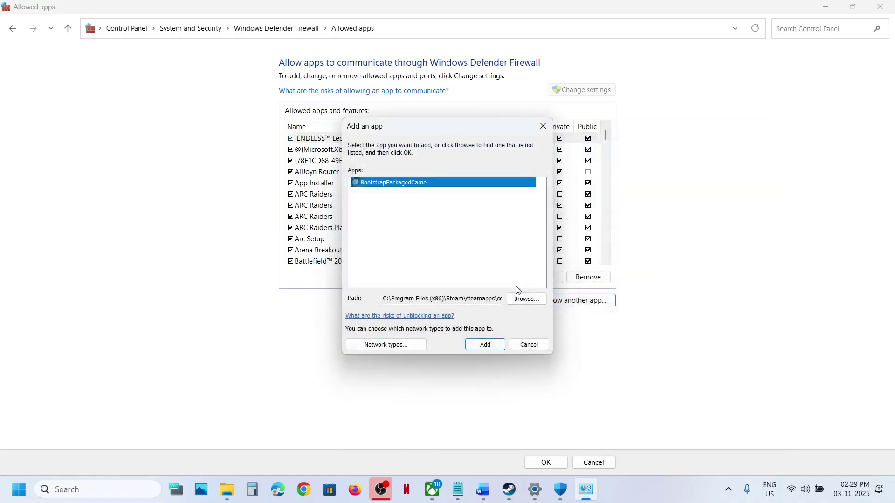
# - Try adding TheOuterWorlds2-Win64-Shipping from Arkansas\Binaries\Win64, already allowed, then close the firewall windows
pyautogui.click(518, 298)
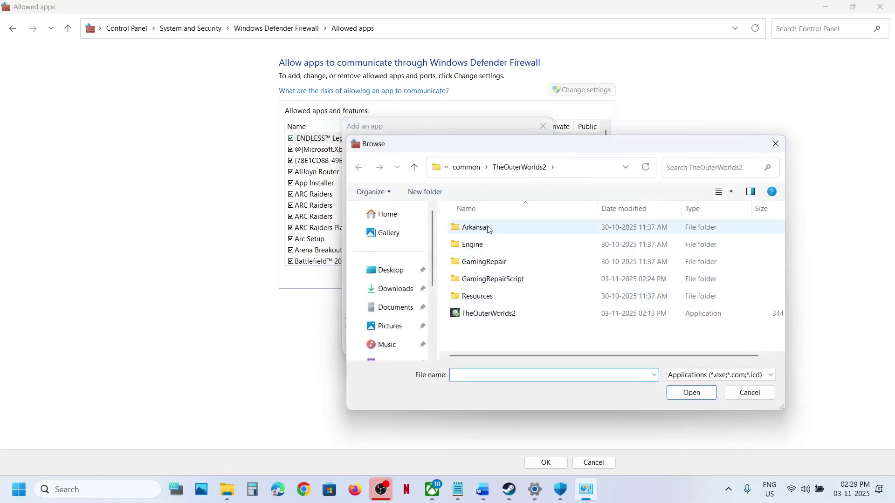
pyautogui.doubleClick(487, 229)
pyautogui.doubleClick(489, 229)
pyautogui.doubleClick(488, 229)
pyautogui.click(488, 244)
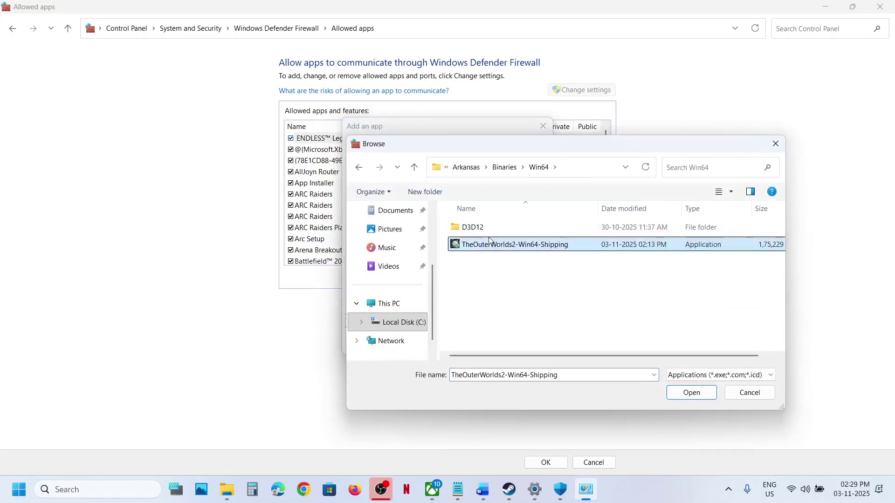
pyautogui.click(692, 393)
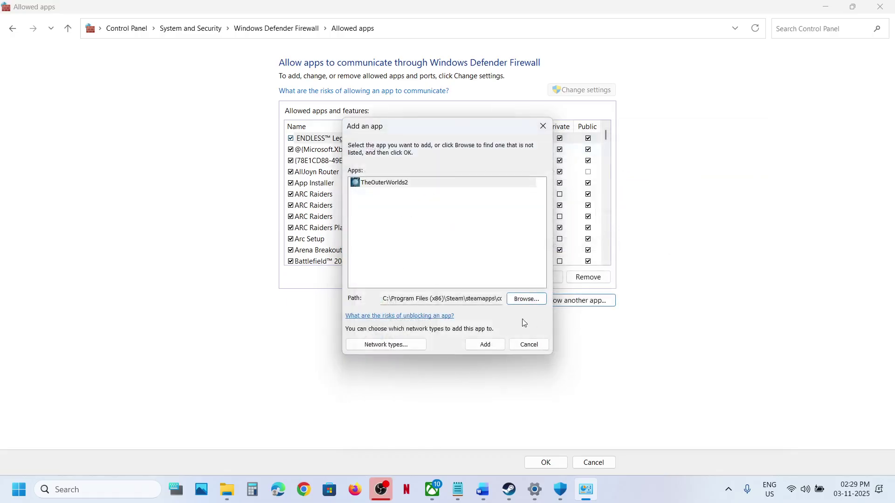
pyautogui.click(486, 345)
pyautogui.click(516, 284)
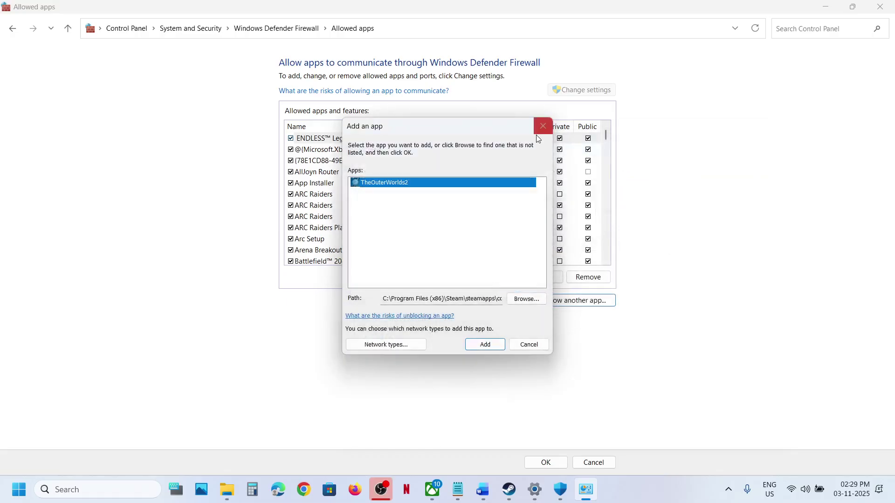
pyautogui.click(542, 127)
pyautogui.click(880, 7)
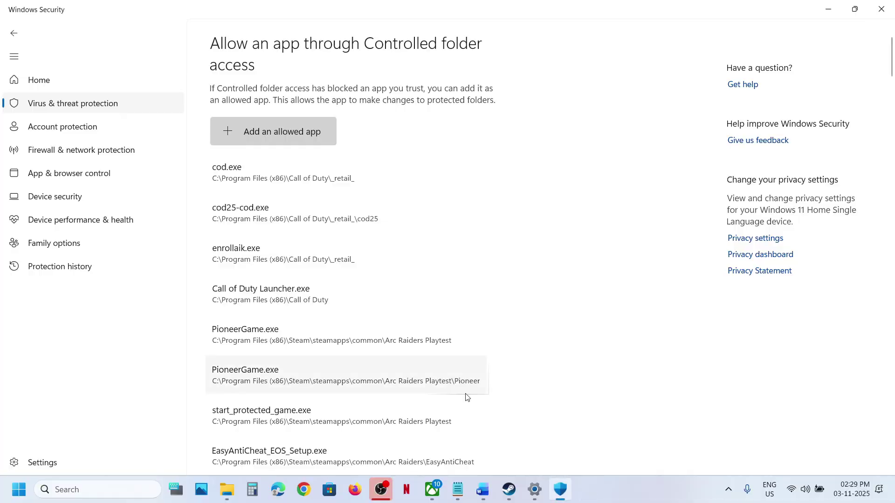
# - Bring the Word guide's Step 3 on allowing the game exe in front of Windows Security
pyautogui.click(483, 489)
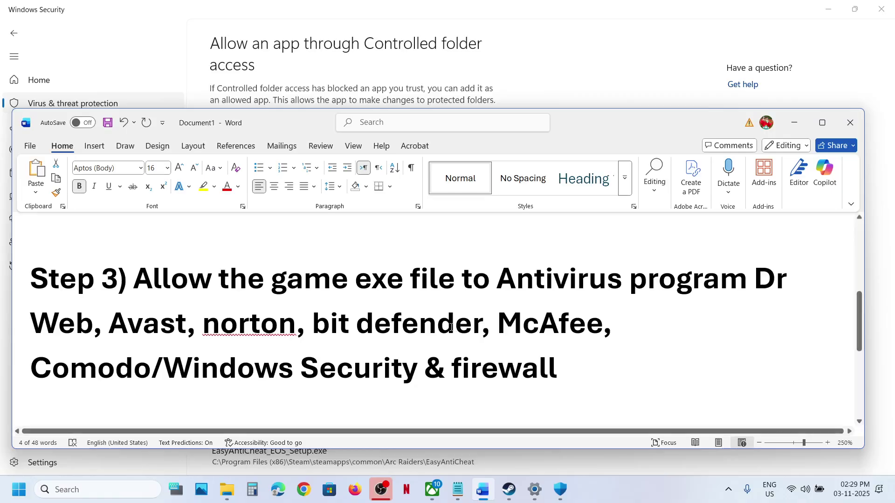
# - With the Word notes scrolled to Step 4, start a Windows Update check in Settings
pyautogui.scroll(-3, 451, 328)
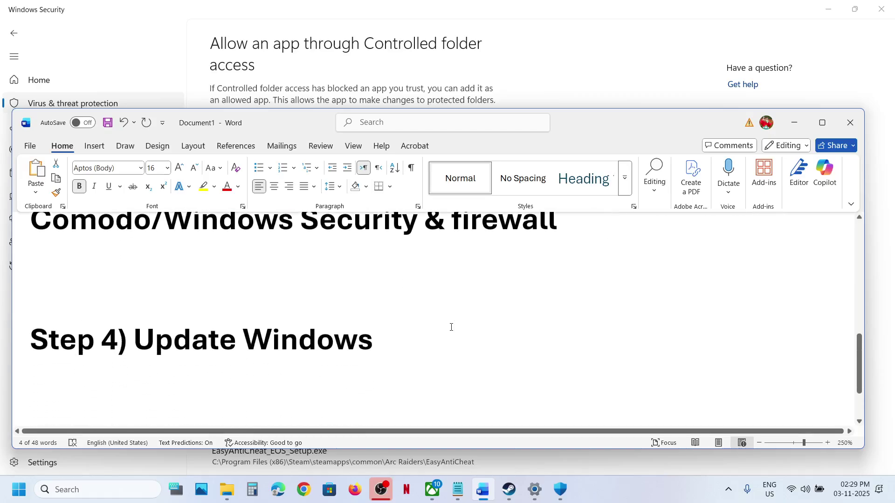
pyautogui.hotkey('alt', 'Tab')
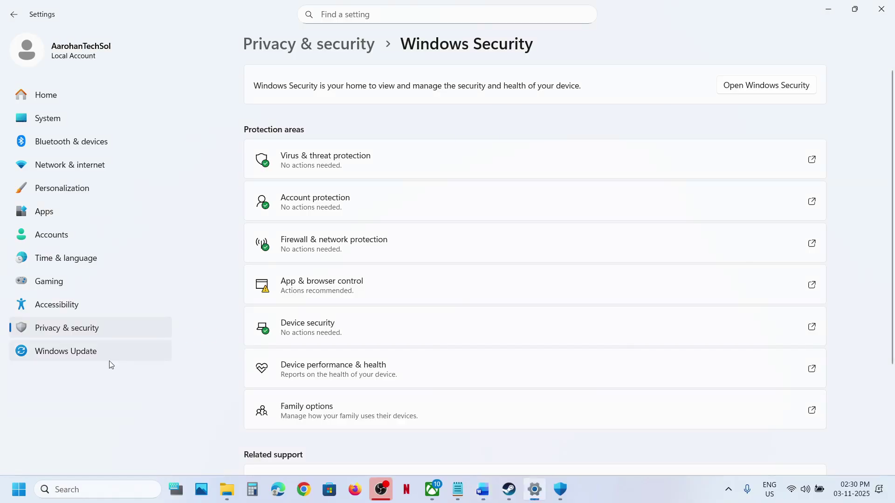
pyautogui.click(95, 357)
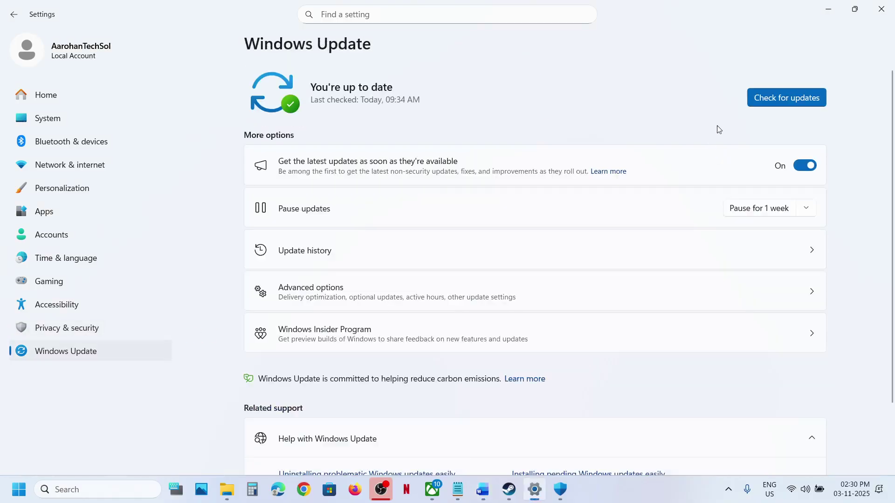
pyautogui.click(759, 104)
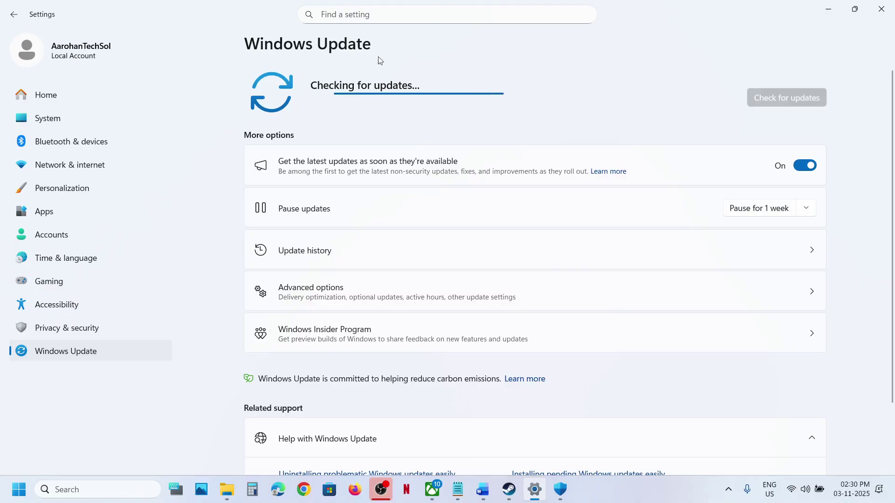
# - Return to the Word notes at Step 5 and bring the Steam game library forward
pyautogui.press('super')
pyautogui.click(340, 448)
pyautogui.press('Escape')
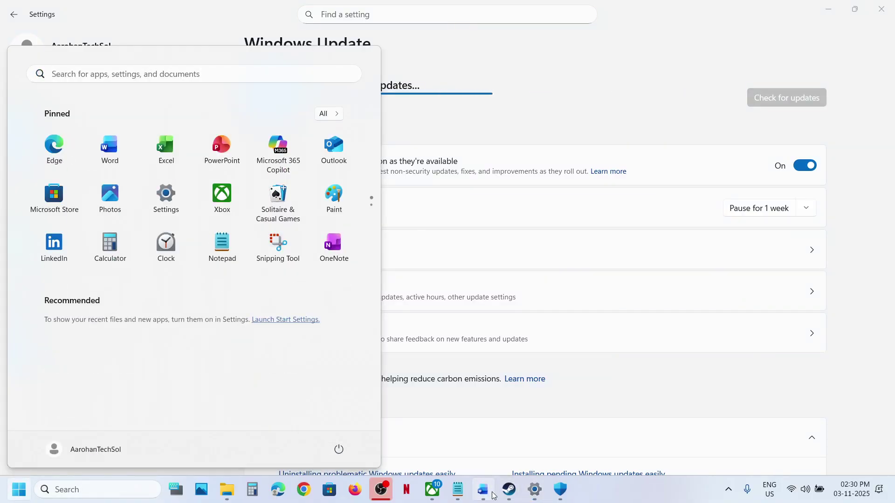
pyautogui.click(493, 494)
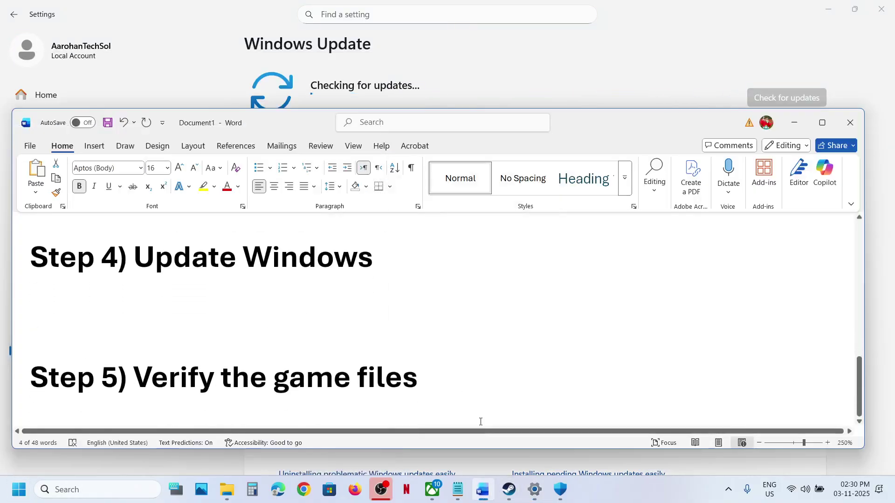
pyautogui.click(509, 489)
# - View The Outer Worlds 2's Installed Files properties (76.74 GB) for verifying game files, then close them
pyautogui.rightClick(107, 283)
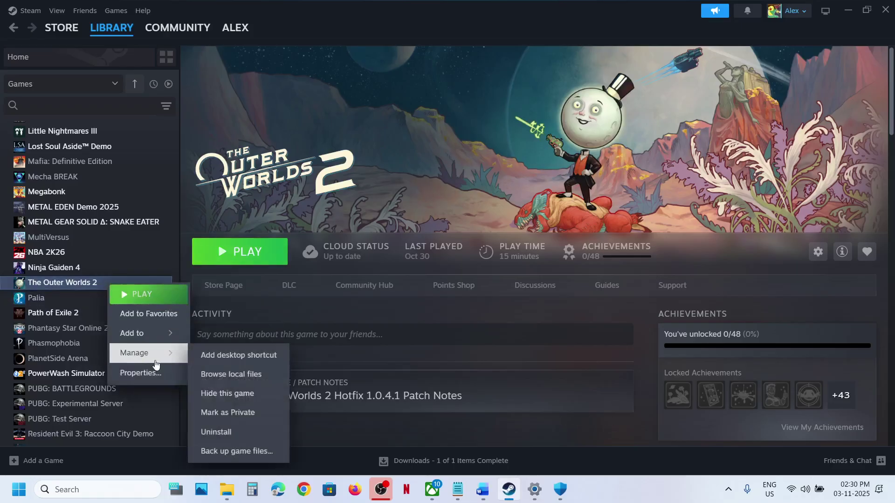
pyautogui.click(145, 373)
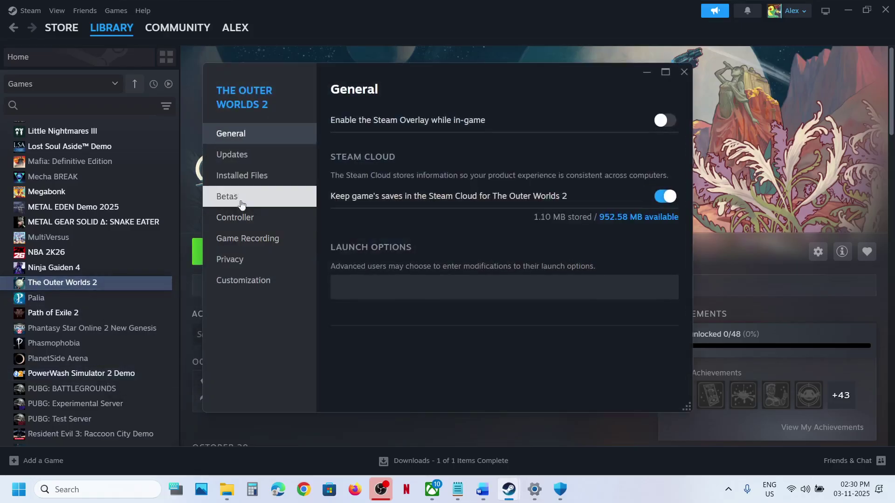
pyautogui.click(242, 175)
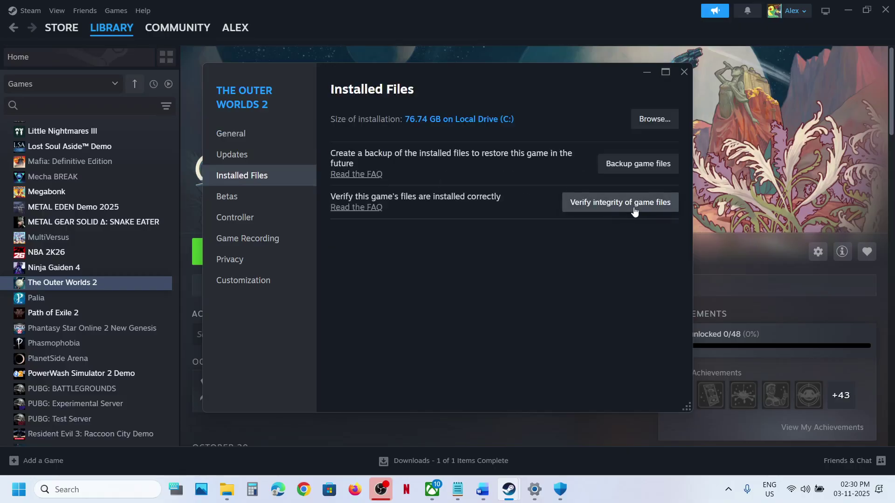
pyautogui.click(681, 73)
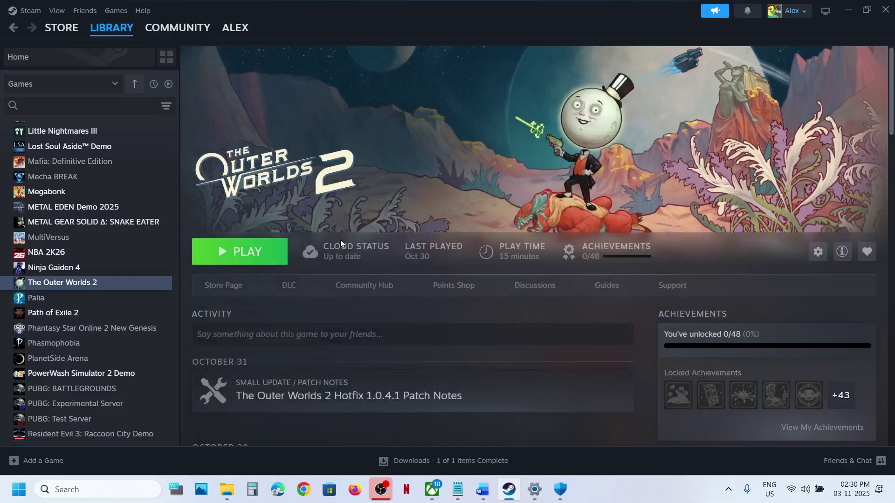